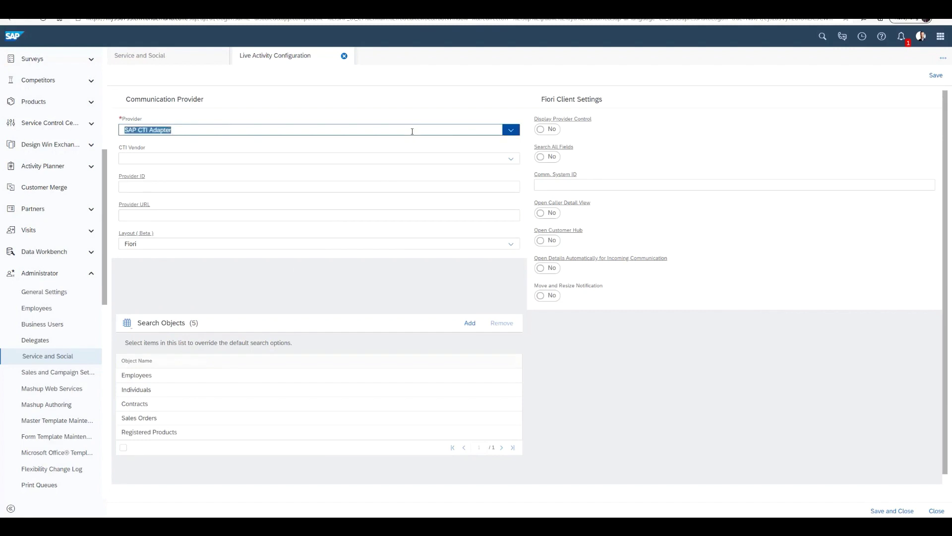
Set the communication provider to SAP Contact Center with provider ID CCTR and the provider URL ending in /communicationpanel/embedded.html
{"action": "left_click", "coordinate": [230, 162]}
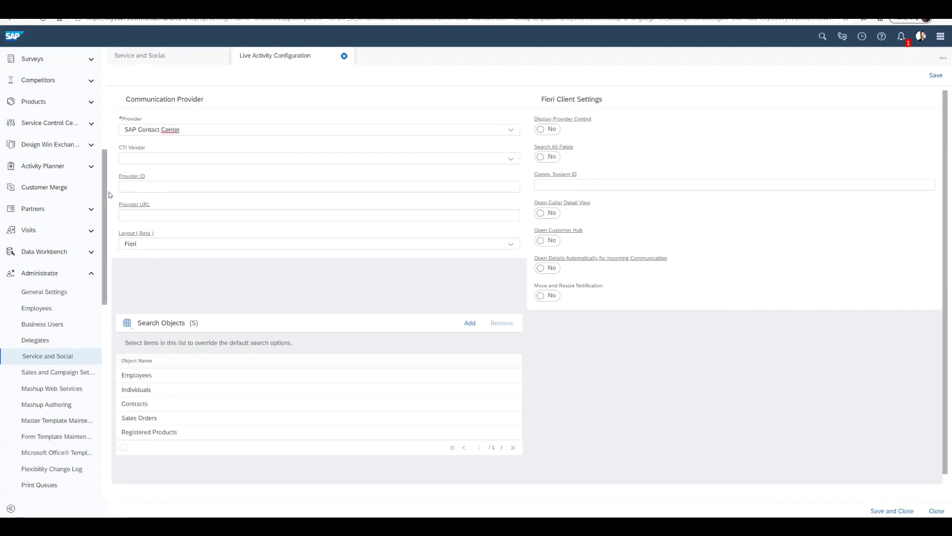
{"action": "left_click", "coordinate": [127, 187]}
{"action": "type", "text": "CCTR"}
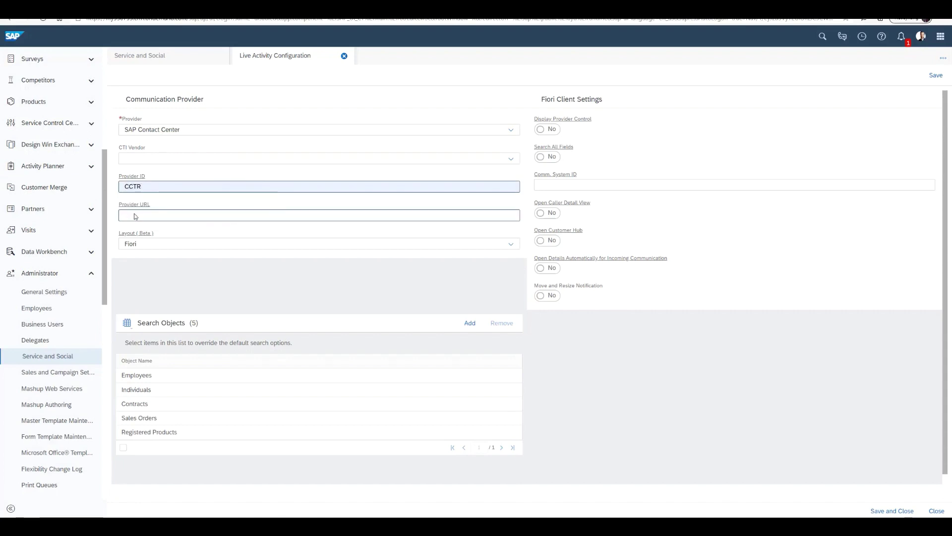
{"action": "mouse_move", "coordinate": [135, 216]}
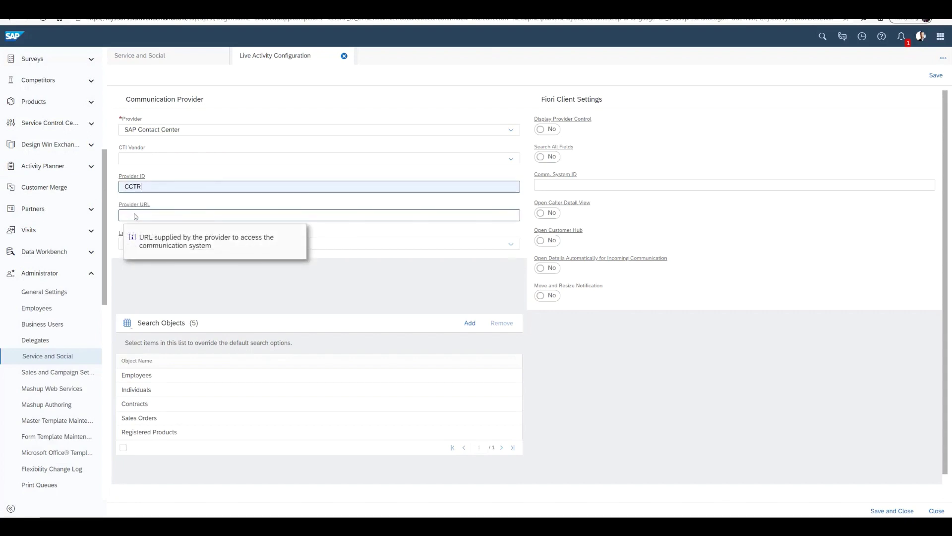
{"action": "left_click", "coordinate": [168, 215]}
{"action": "left_click", "coordinate": [168, 242]}
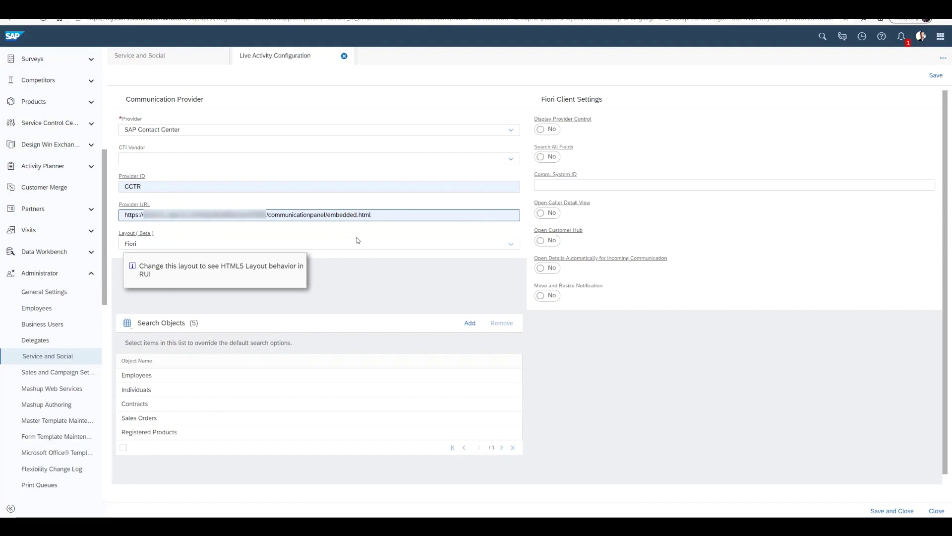
Enable Display Provider Control and Search All Fields in the Fiori client settings, and set the Comm. System ID to CCTR
{"action": "left_click", "coordinate": [547, 129]}
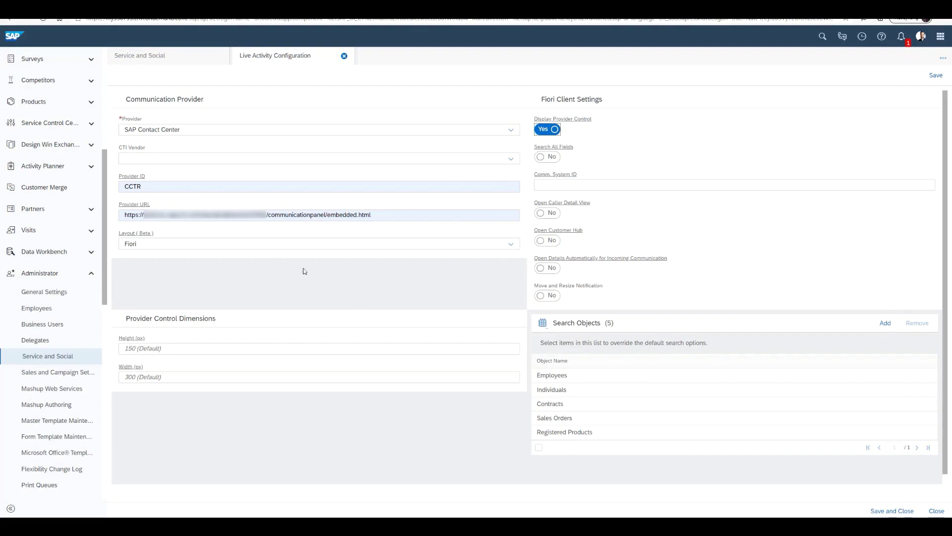
{"action": "left_click", "coordinate": [547, 157]}
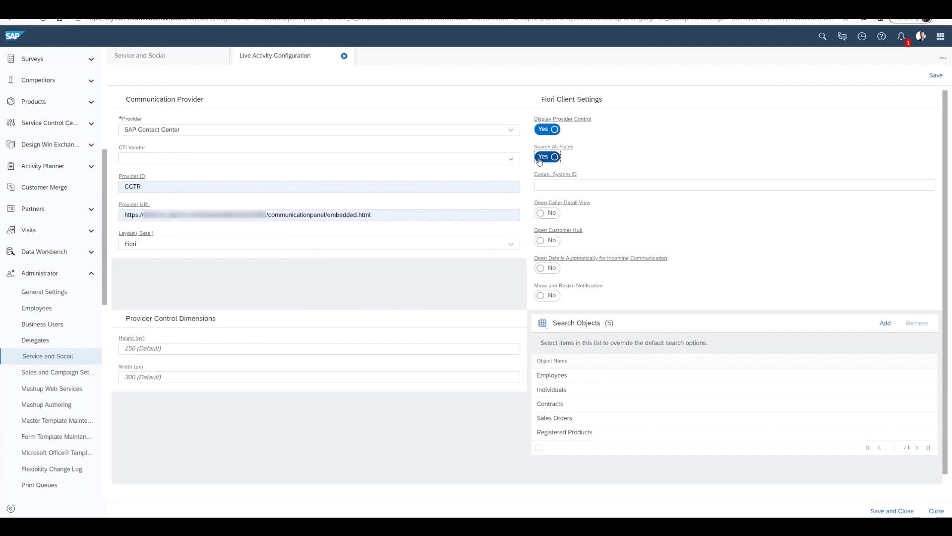
{"action": "left_click", "coordinate": [536, 187]}
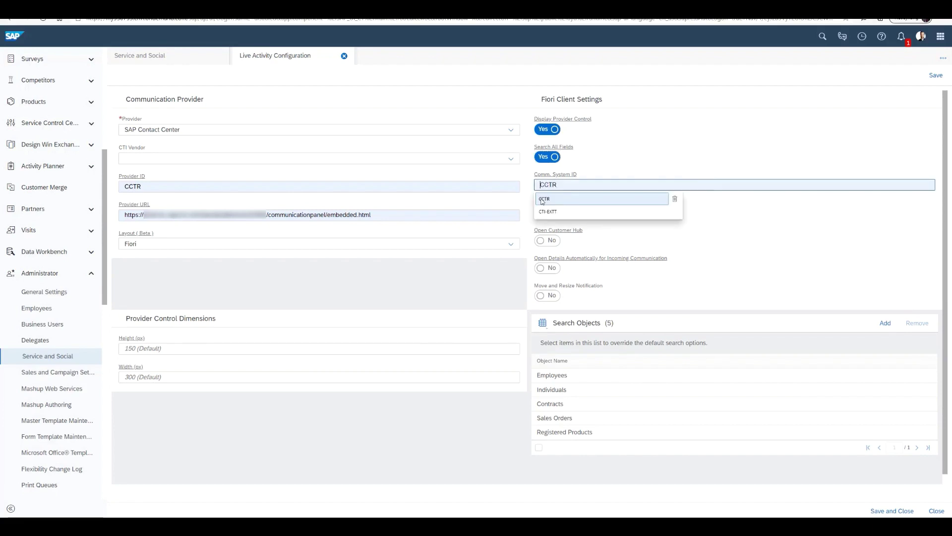
{"action": "left_click", "coordinate": [544, 199]}
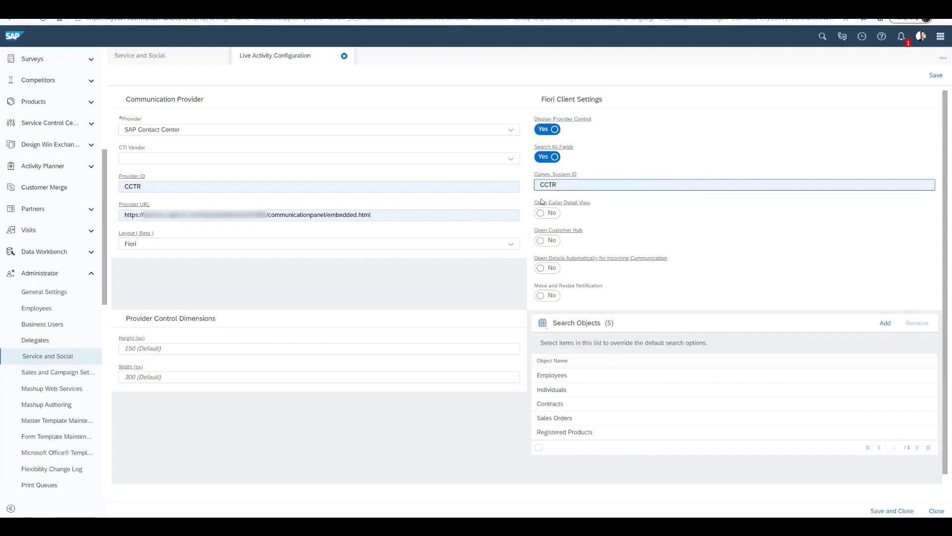
Enable Open Customer Hub, Open Details Automatically for Incoming Communication, and Move and Resize Notification
{"action": "left_click", "coordinate": [436, 373]}
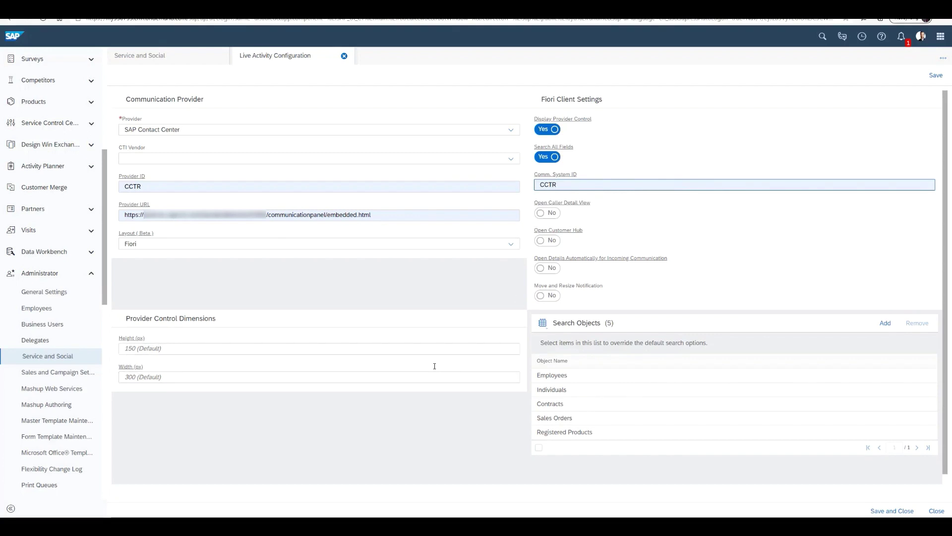
{"action": "left_click", "coordinate": [440, 348]}
{"action": "left_click", "coordinate": [544, 241]}
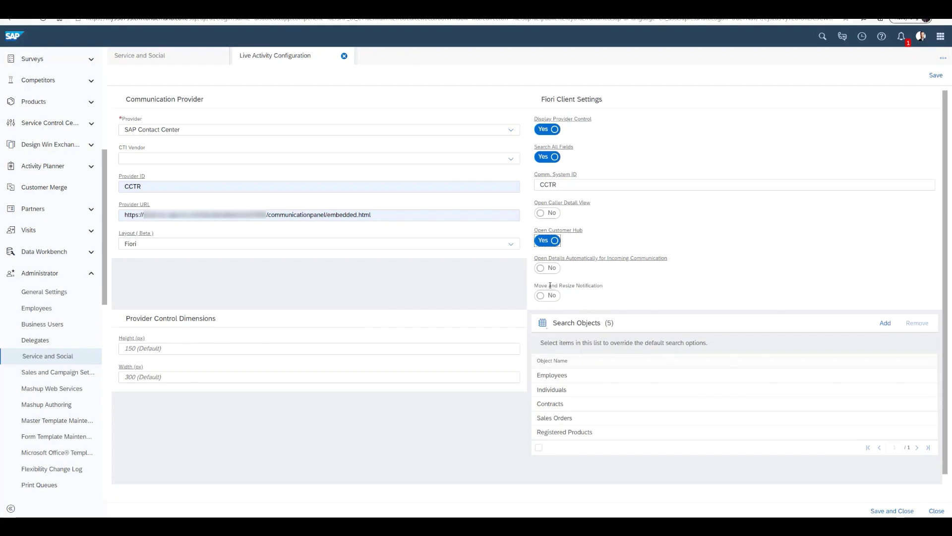
{"action": "left_click", "coordinate": [545, 268]}
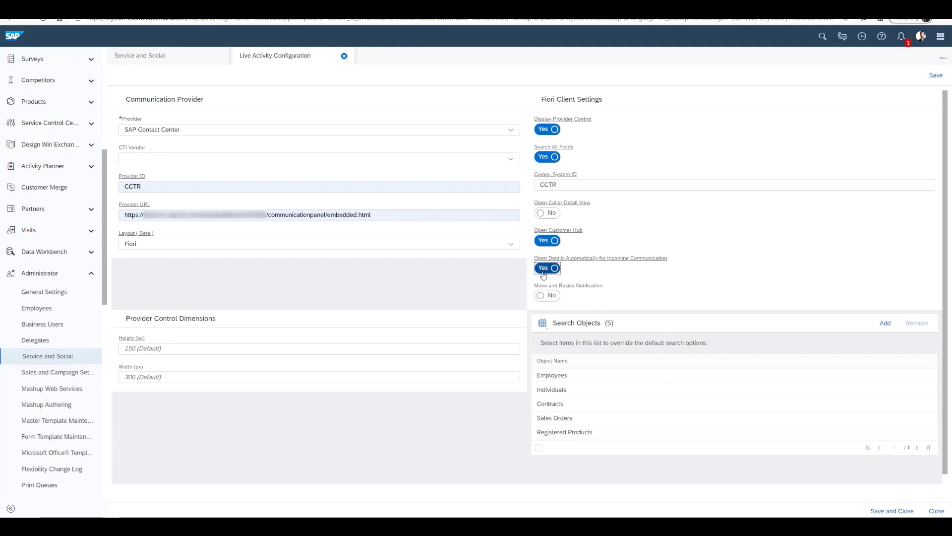
{"action": "left_click", "coordinate": [544, 296]}
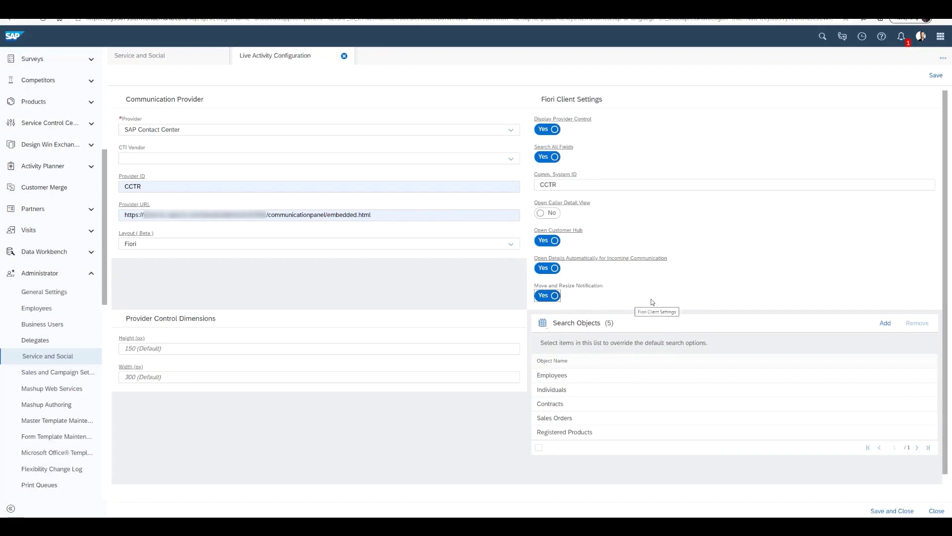
Add Tickets to the search objects of the live activity configuration
{"action": "left_click", "coordinate": [885, 323]}
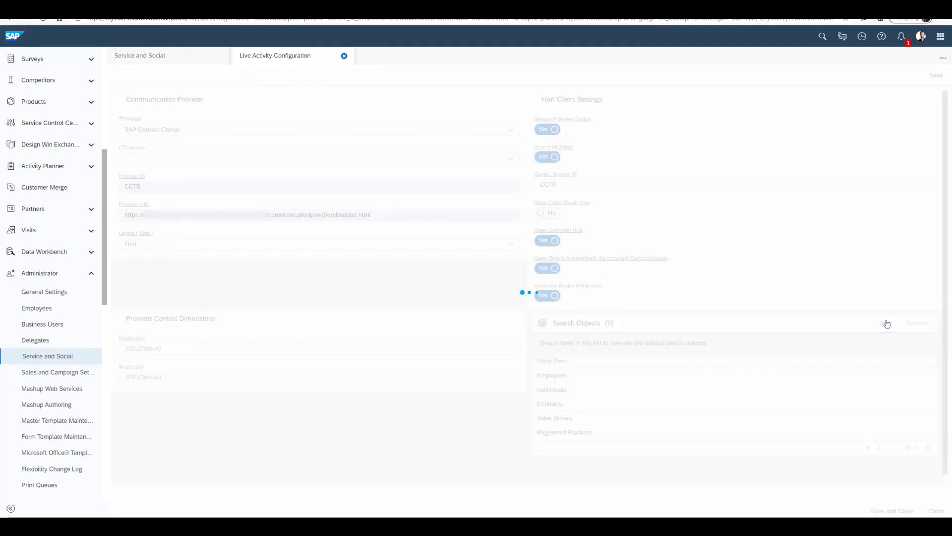
{"action": "left_click", "coordinate": [370, 275]}
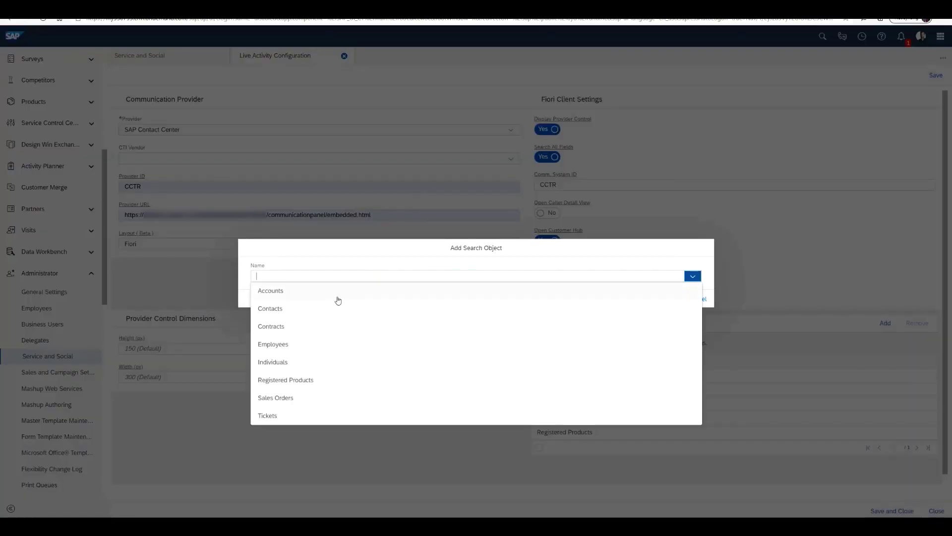
{"action": "left_click", "coordinate": [283, 416]}
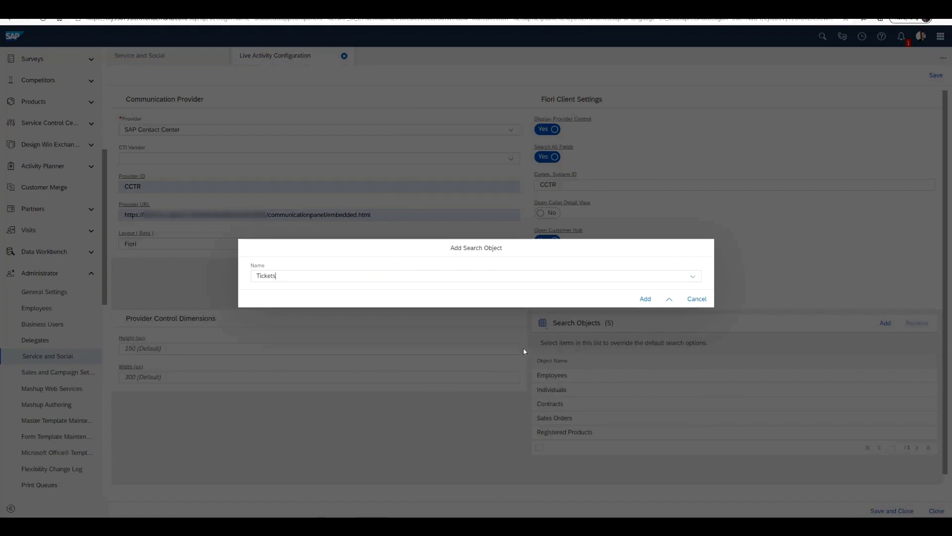
{"action": "left_click", "coordinate": [642, 299]}
Add Accounts to the search objects of the live activity configuration
{"action": "left_click", "coordinate": [882, 326]}
{"action": "left_click", "coordinate": [324, 276]}
{"action": "left_click", "coordinate": [287, 296]}
{"action": "left_click", "coordinate": [643, 300]}
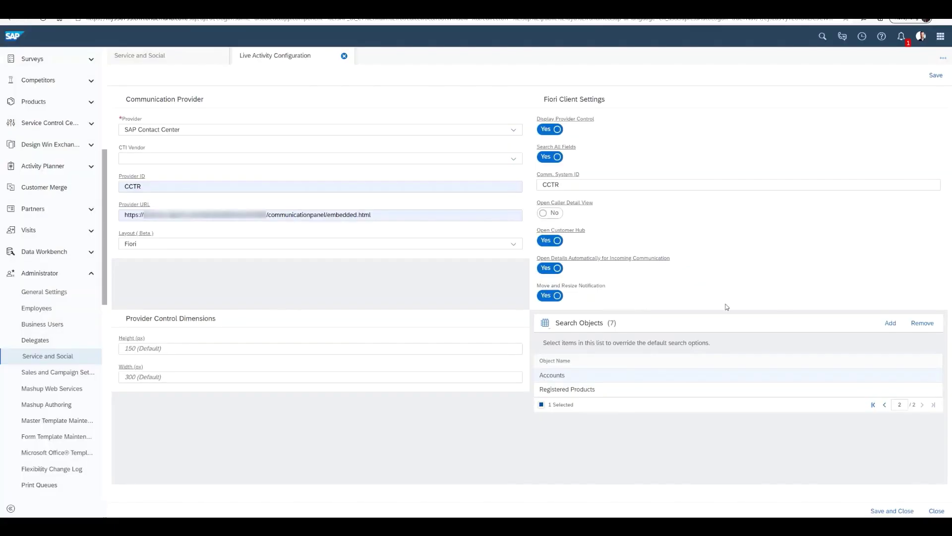
Add Contacts to the search objects, and save and close the live activity configuration
{"action": "left_click", "coordinate": [890, 324]}
{"action": "left_click", "coordinate": [408, 274]}
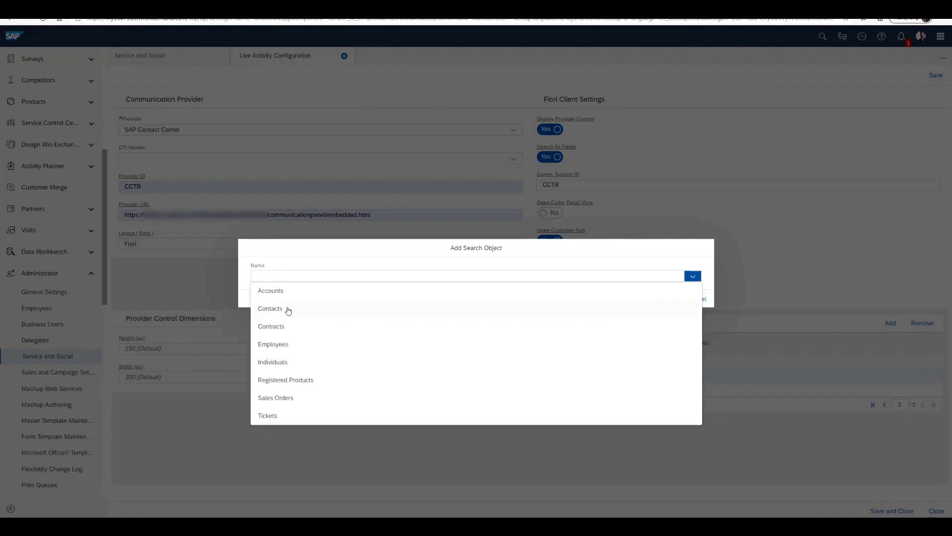
{"action": "left_click", "coordinate": [289, 308]}
{"action": "left_click", "coordinate": [644, 299]}
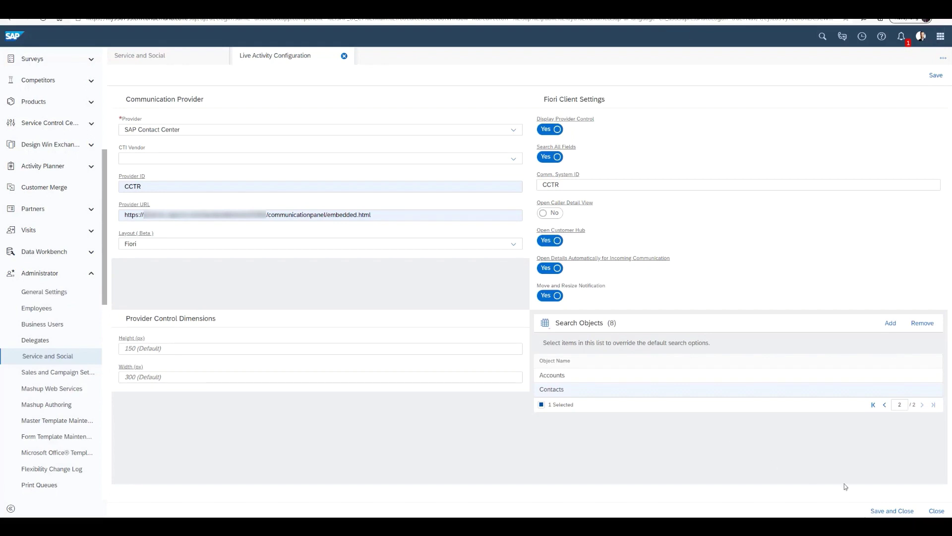
{"action": "left_click", "coordinate": [889, 512]}
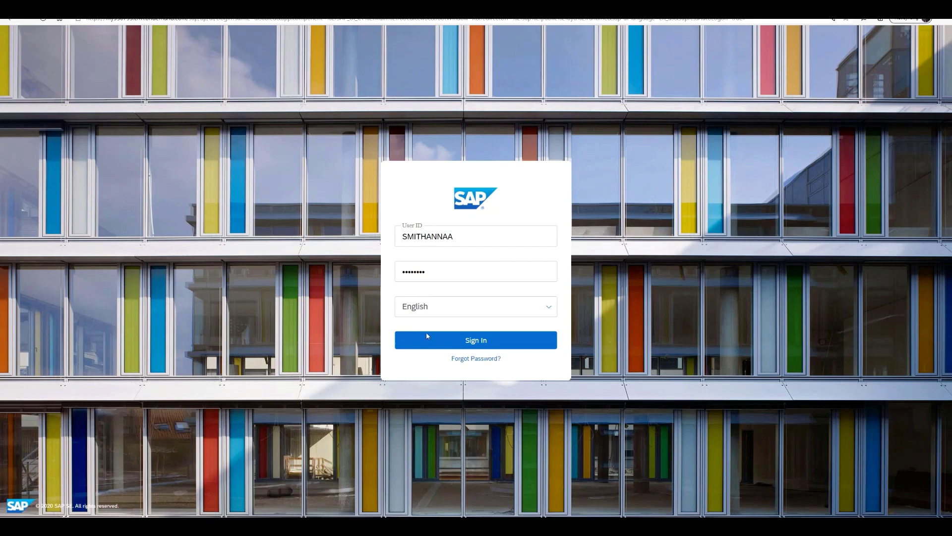
Sign in as the service agent and accept the incoming callback request
{"action": "left_click", "coordinate": [458, 343]}
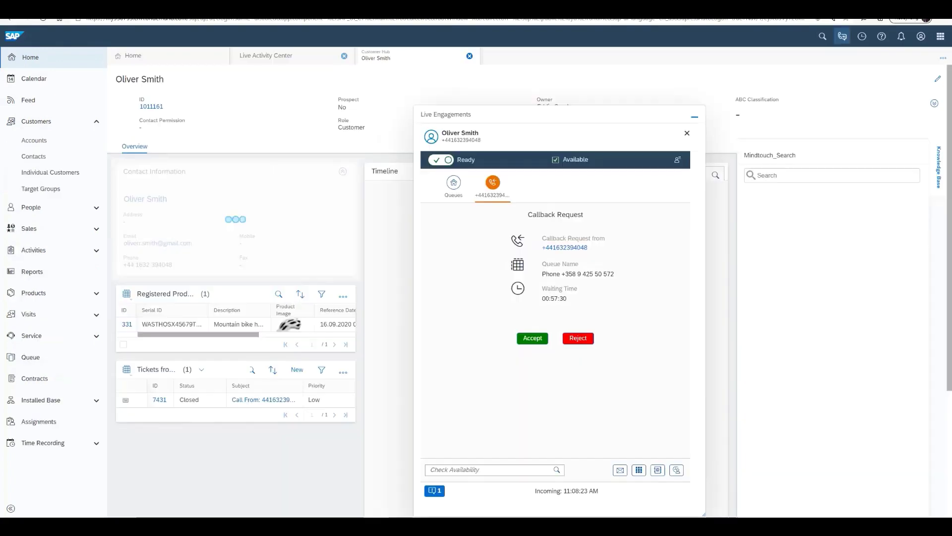
{"action": "left_click", "coordinate": [536, 340]}
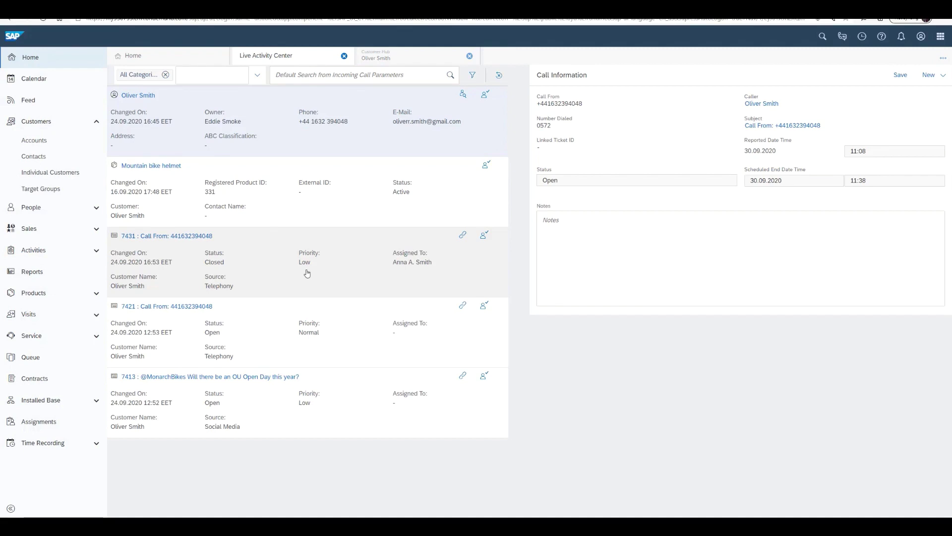
Enter the call note "Customer reported that there are some scratches on the helmet." and save the call information
{"action": "left_click", "coordinate": [557, 223]}
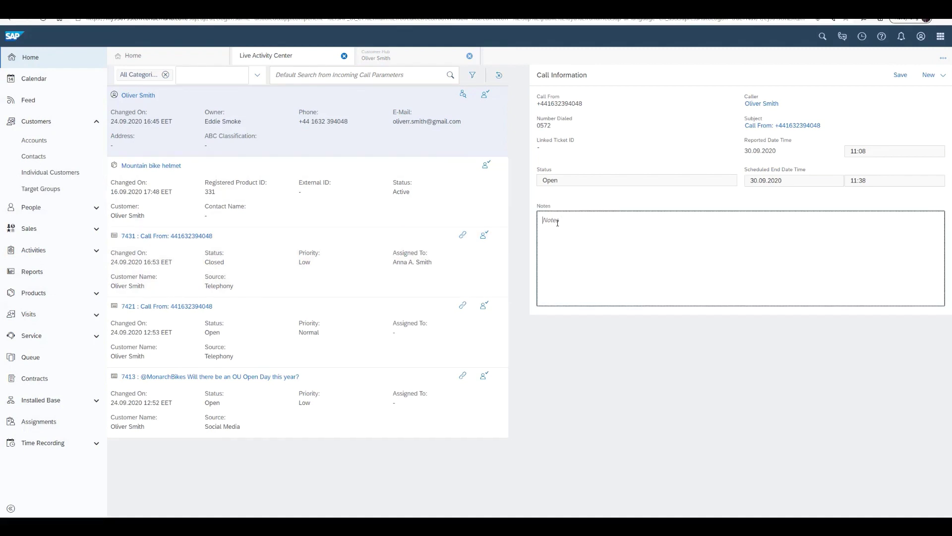
{"action": "type", "text": "Customer reported that there are some sc"}
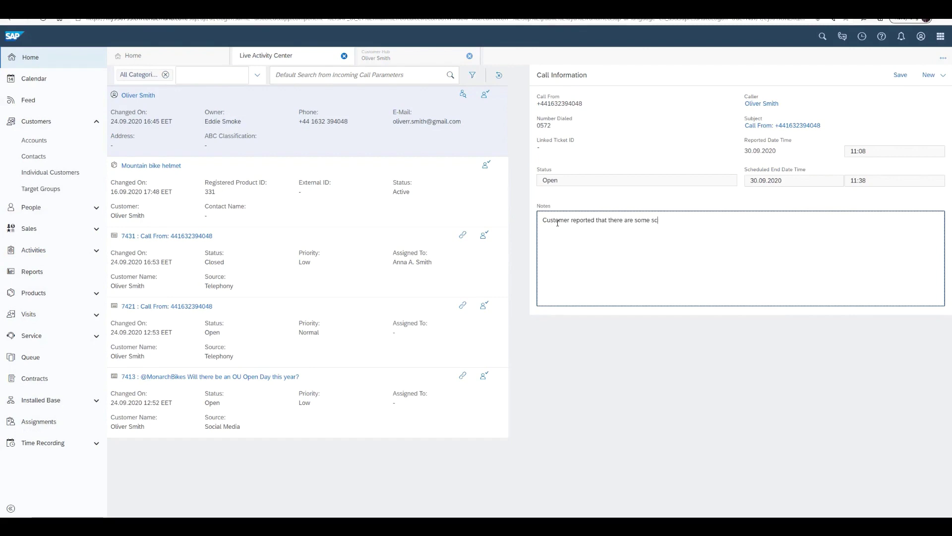
{"action": "type", "text": "ratches on the helmet."}
{"action": "left_click", "coordinate": [899, 76]}
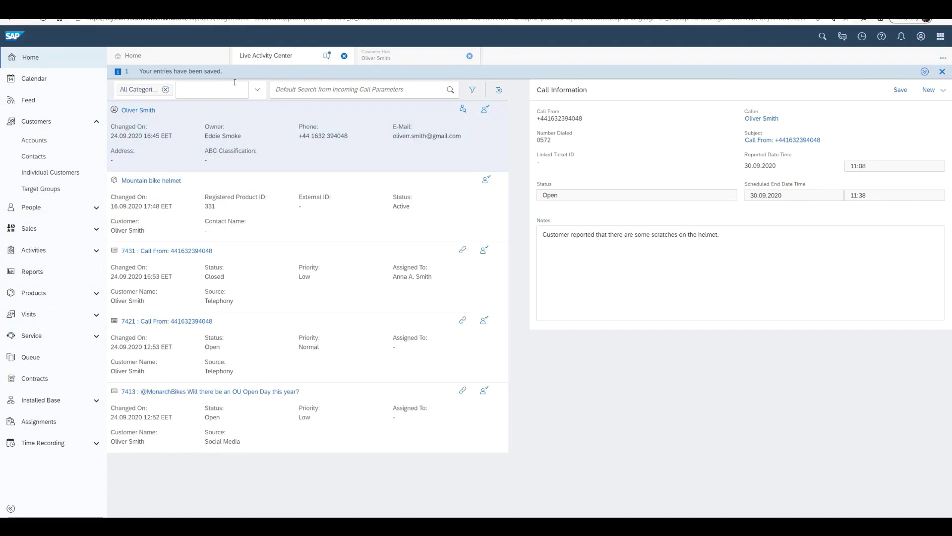
Review the search categories offered in the Live Activity Center, and open the caller's Customer Hub
{"action": "left_click", "coordinate": [258, 89]}
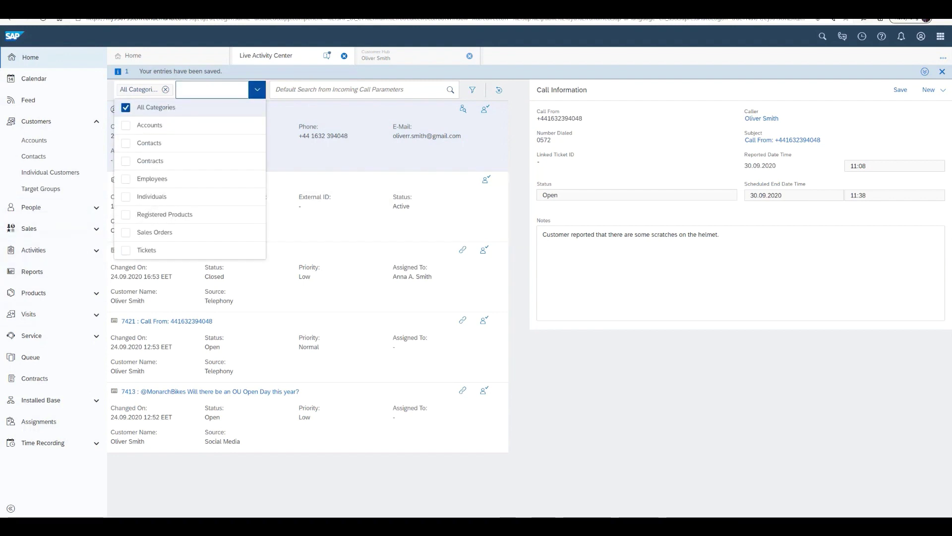
{"action": "left_click", "coordinate": [397, 56]}
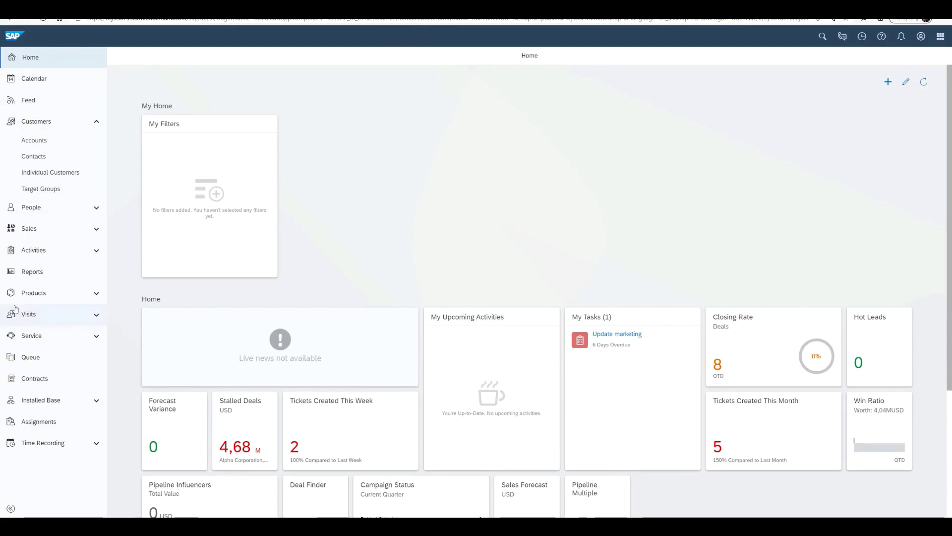
Open the Individual Customers list and call the customer who reported the helmet scratches from their phone number
{"action": "left_click", "coordinate": [77, 174]}
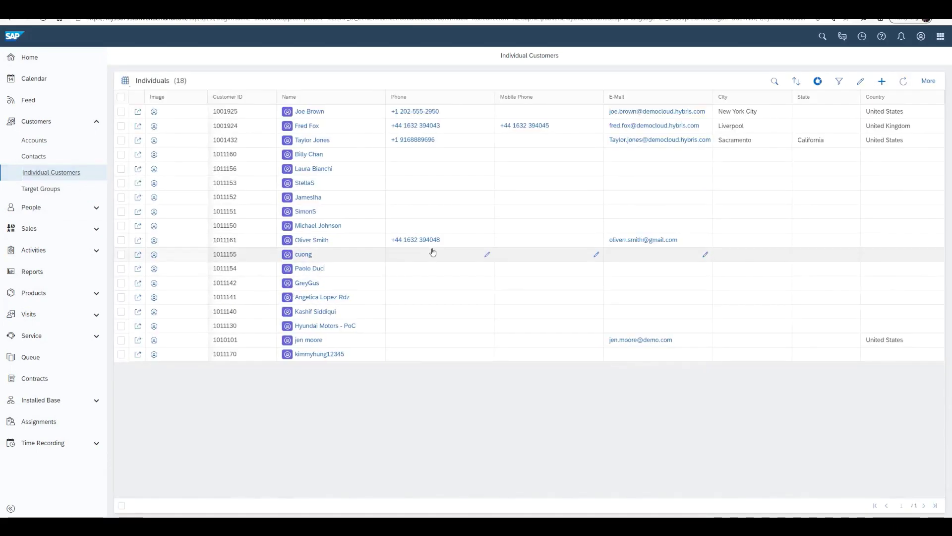
{"action": "left_click", "coordinate": [427, 242]}
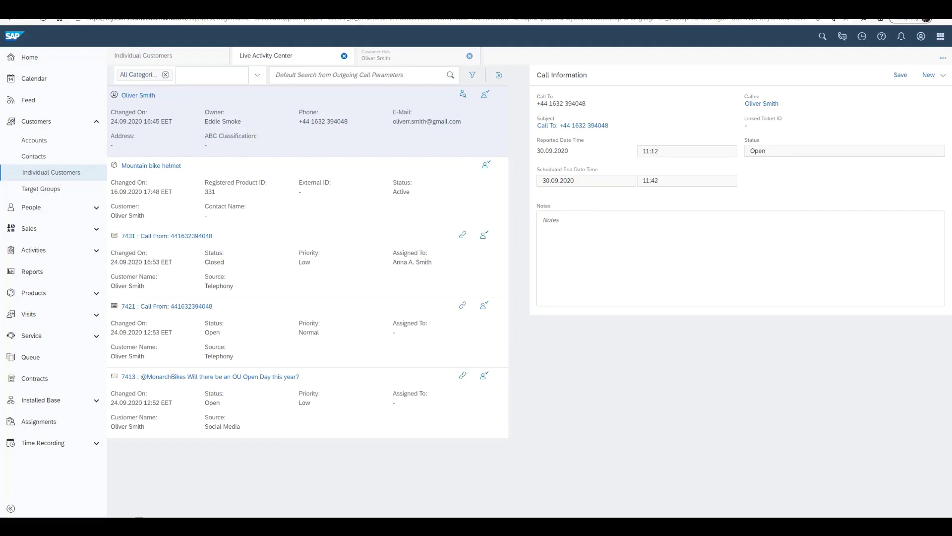
Enter the outgoing call note "The new helmet will be delivered within 5 days." and save the call information
{"action": "left_click", "coordinate": [581, 236]}
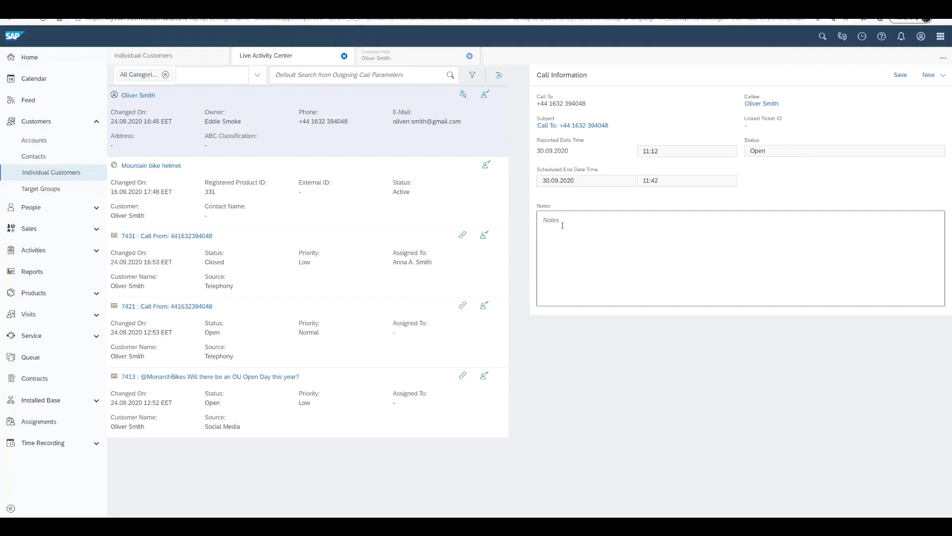
{"action": "left_click", "coordinate": [562, 226]}
{"action": "type", "text": "The new helmet will be deli"}
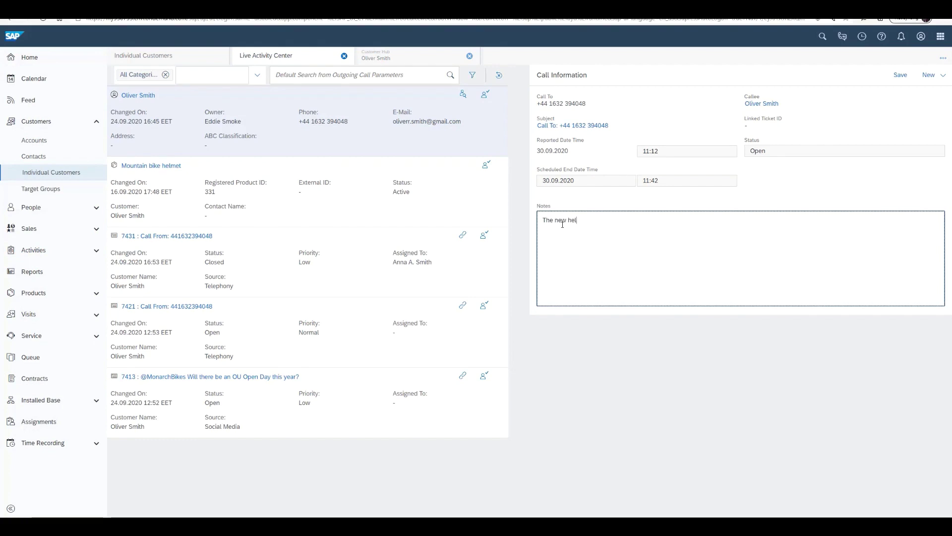
{"action": "type", "text": "vered within 5 days."}
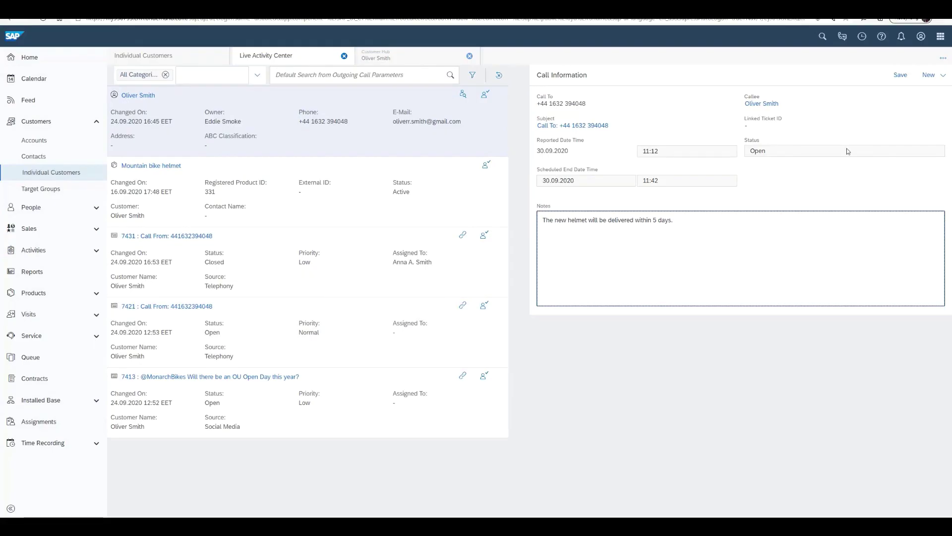
{"action": "left_click", "coordinate": [894, 78]}
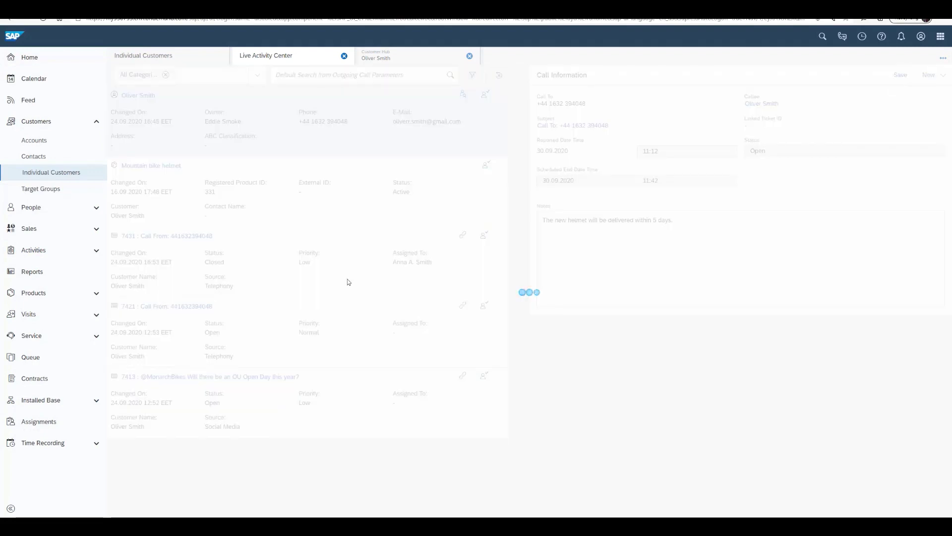